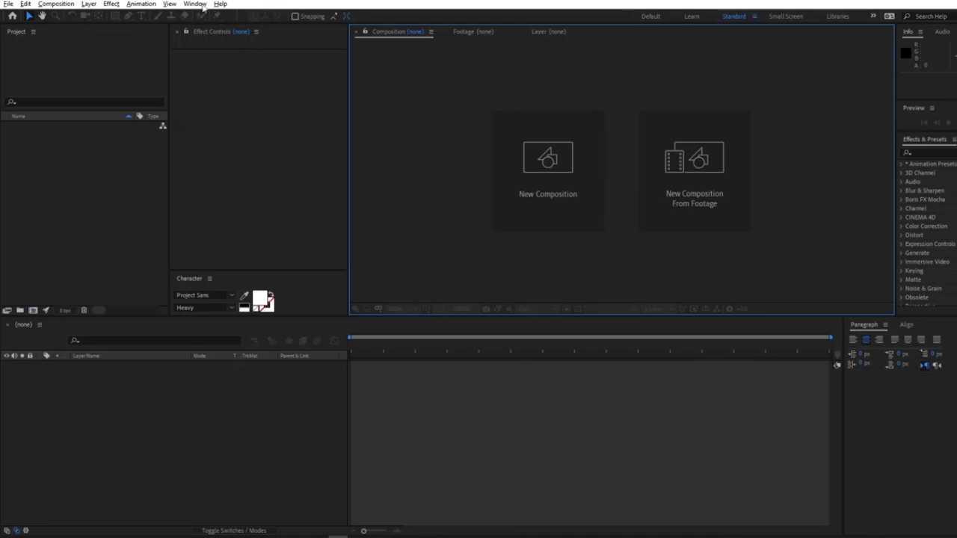
- Launch the Type_Morph_1.0.jsx script from the Window menu and dock its panel above the Character panel
left_click(195, 6)
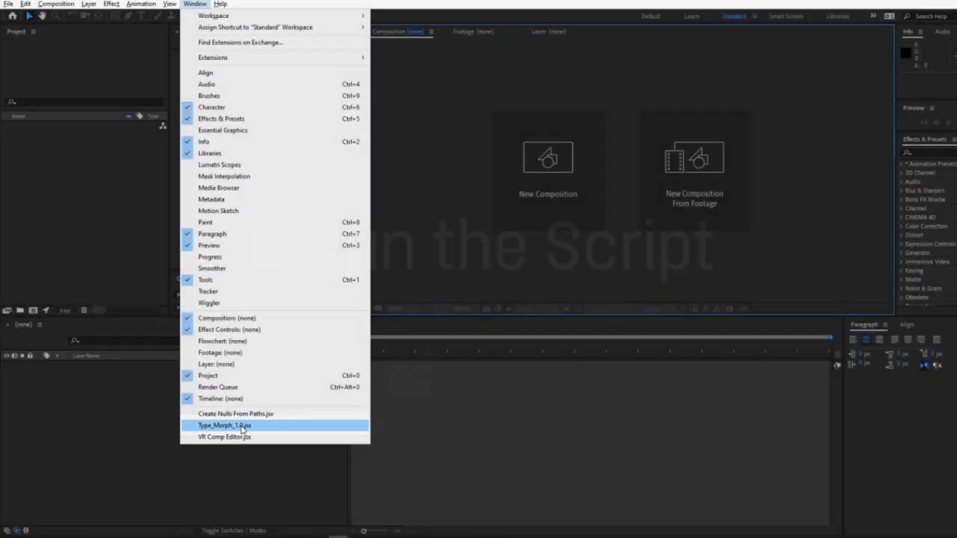
left_click(242, 427)
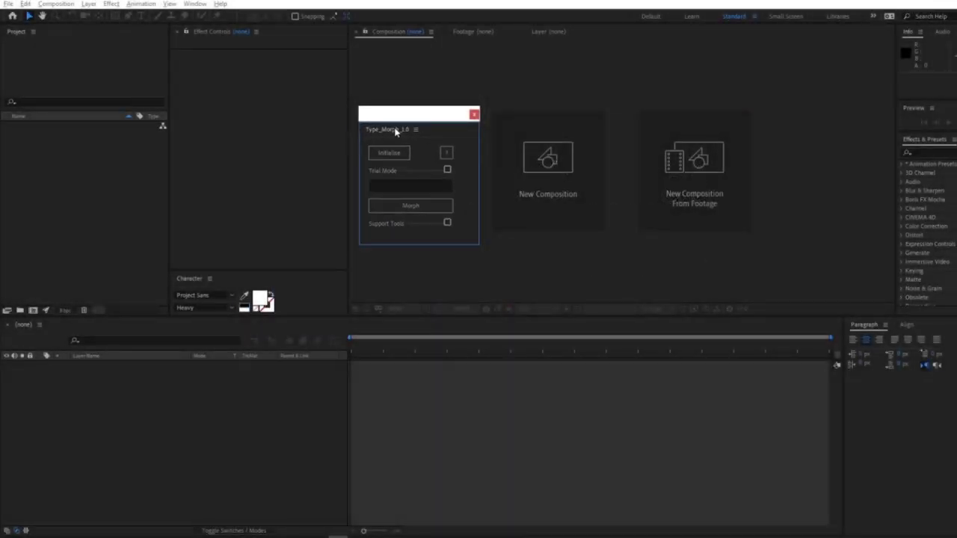
left_click_drag(396, 131, 222, 262)
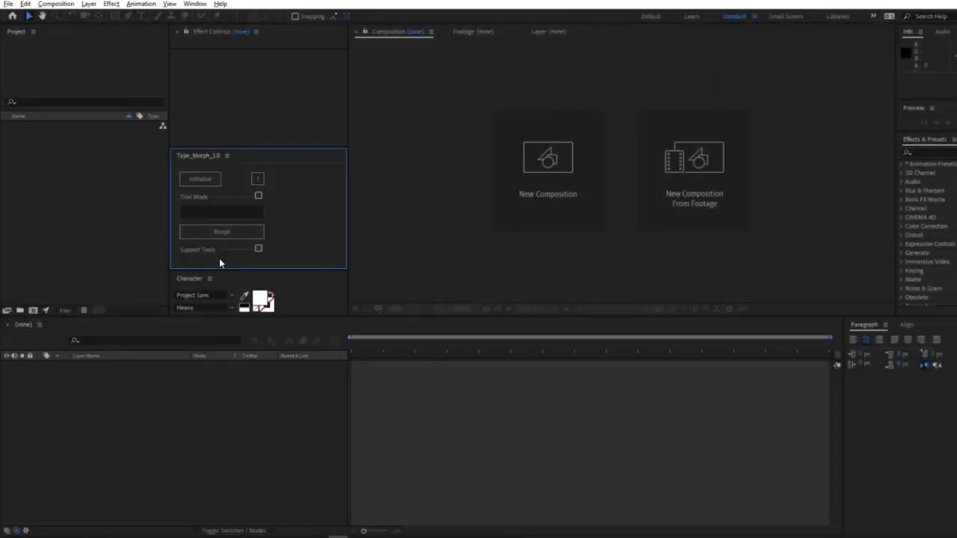
left_click(208, 184)
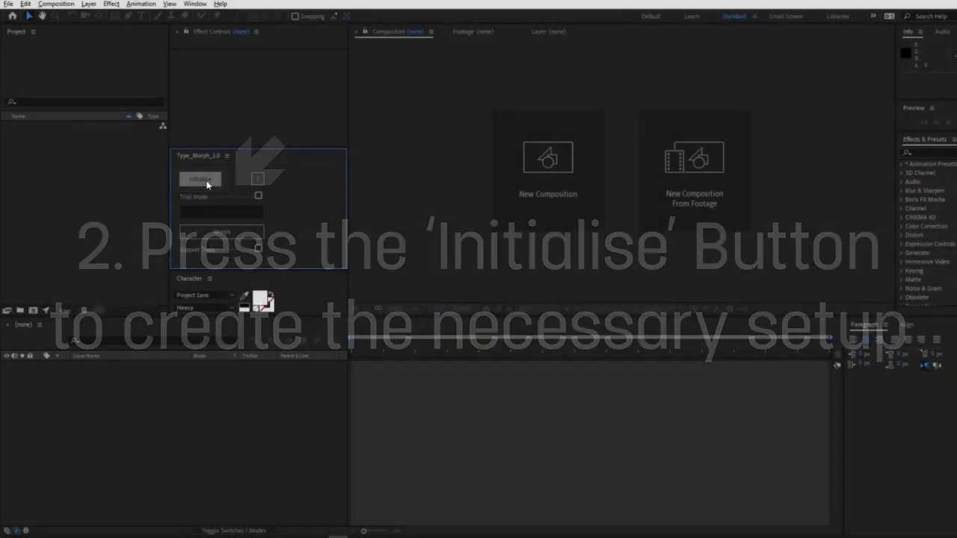
- Initialise the Type_Morph setup, open TypeMorph_Lab, and select its morph start and morph end layers
left_click(207, 185)
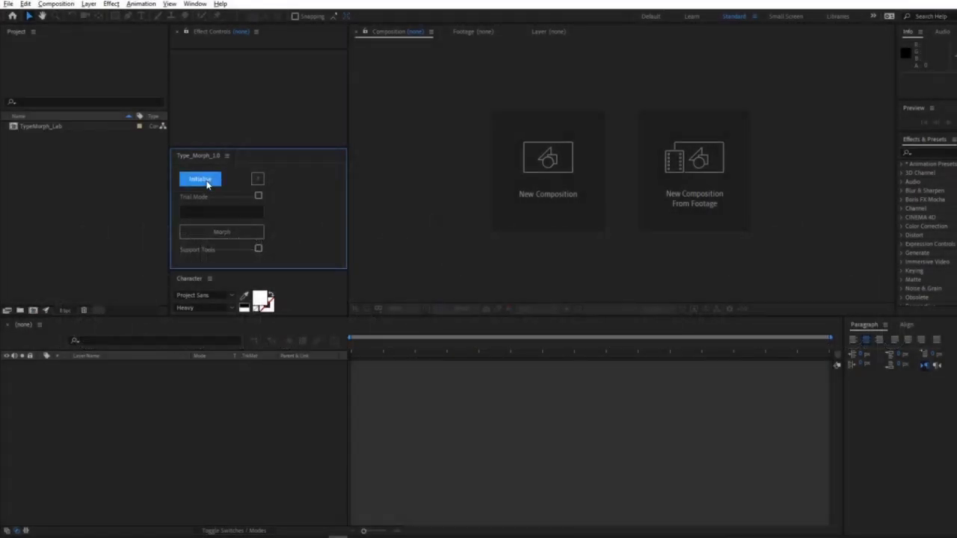
double_click(40, 131)
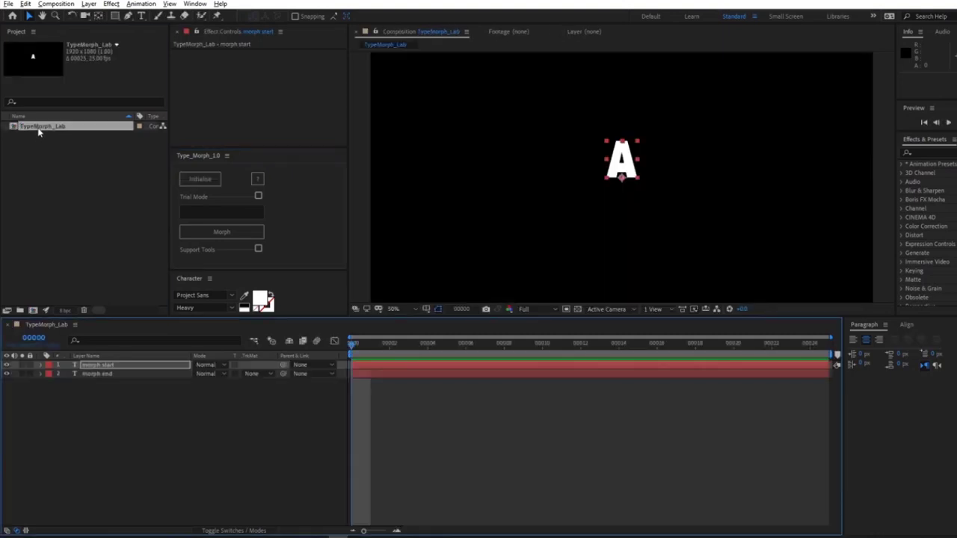
left_click_drag(107, 408, 106, 366)
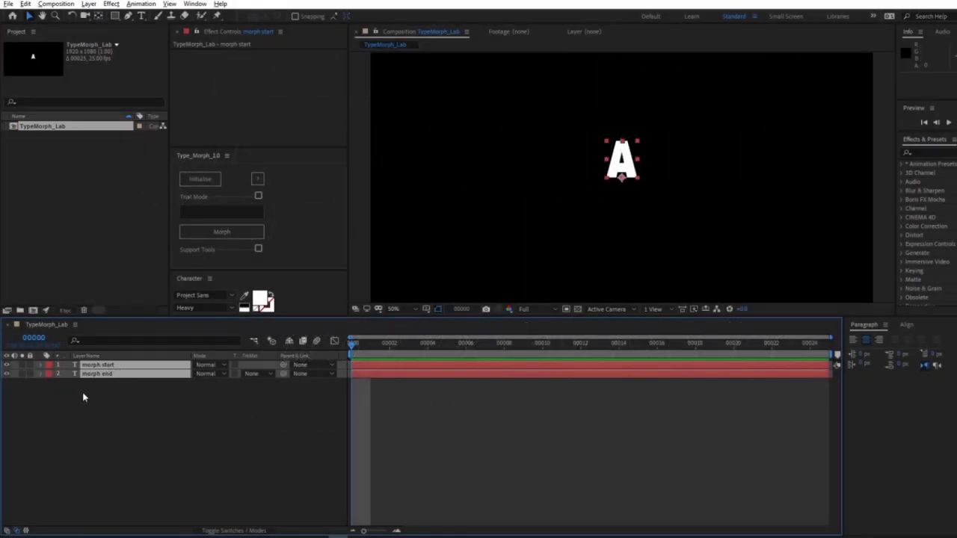
- Set the morph start layer's font style to Thin and confirm morph end remains Heavy
left_click(112, 389)
left_click(104, 365)
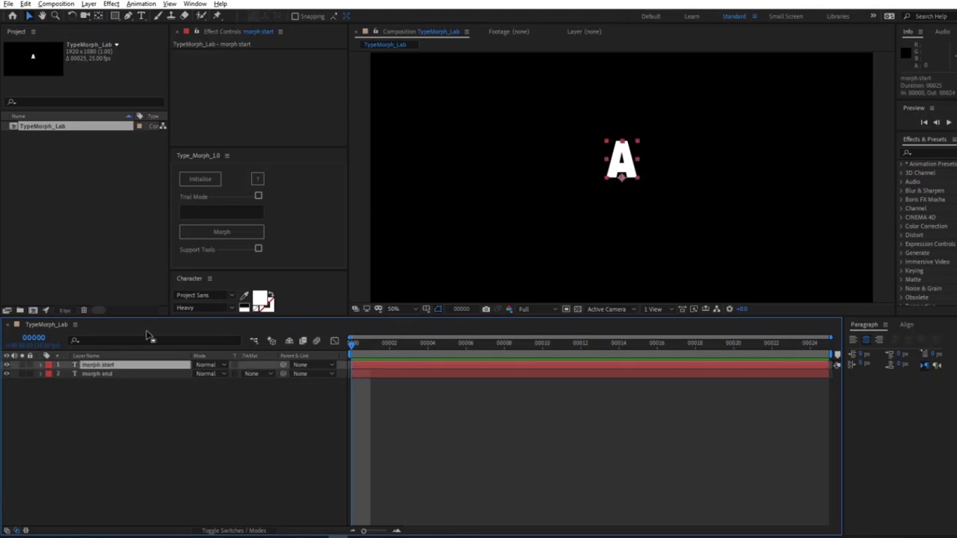
left_click(231, 308)
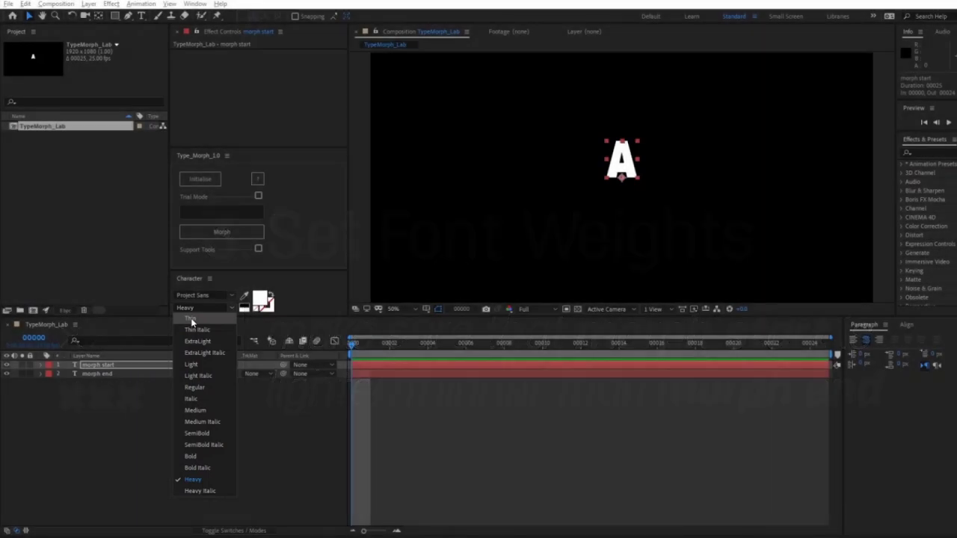
left_click(190, 318)
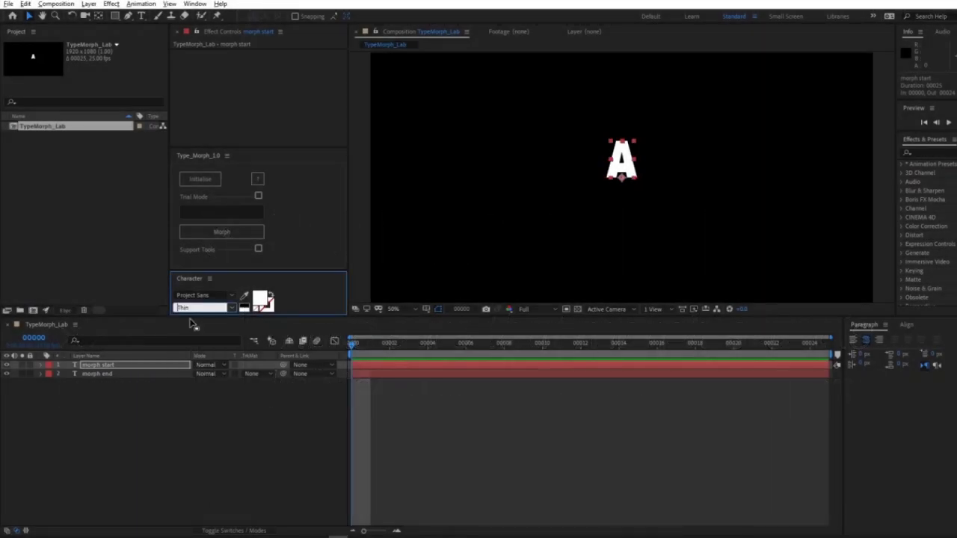
left_click(22, 367)
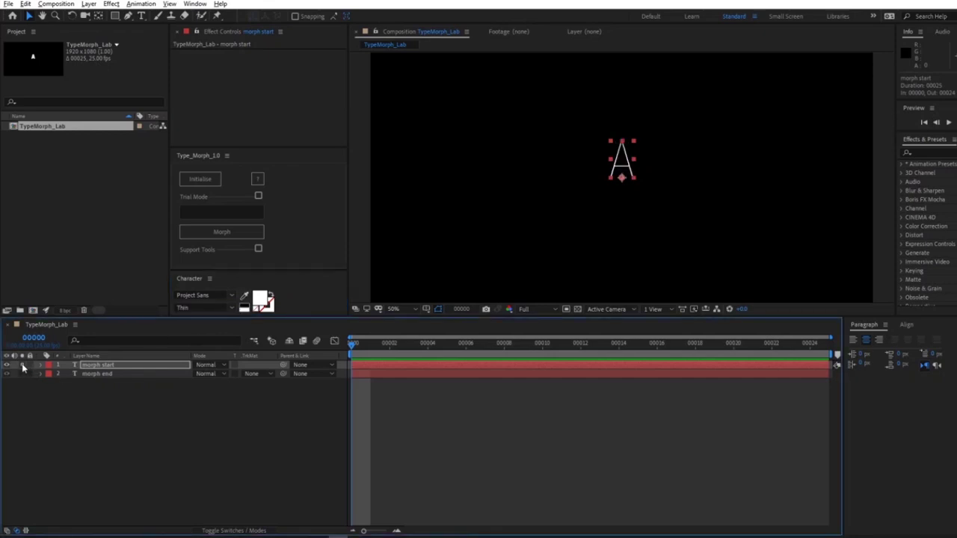
left_click(93, 372)
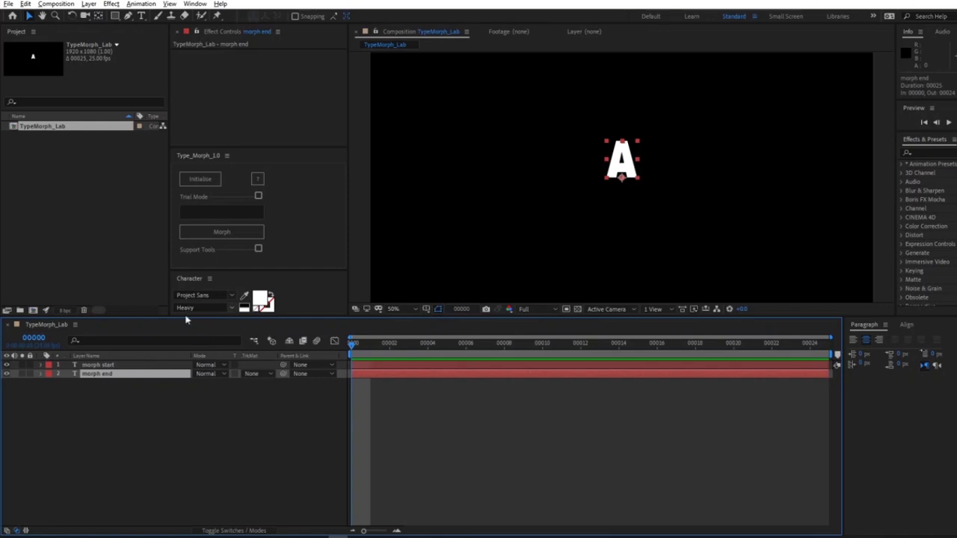
left_click(109, 366)
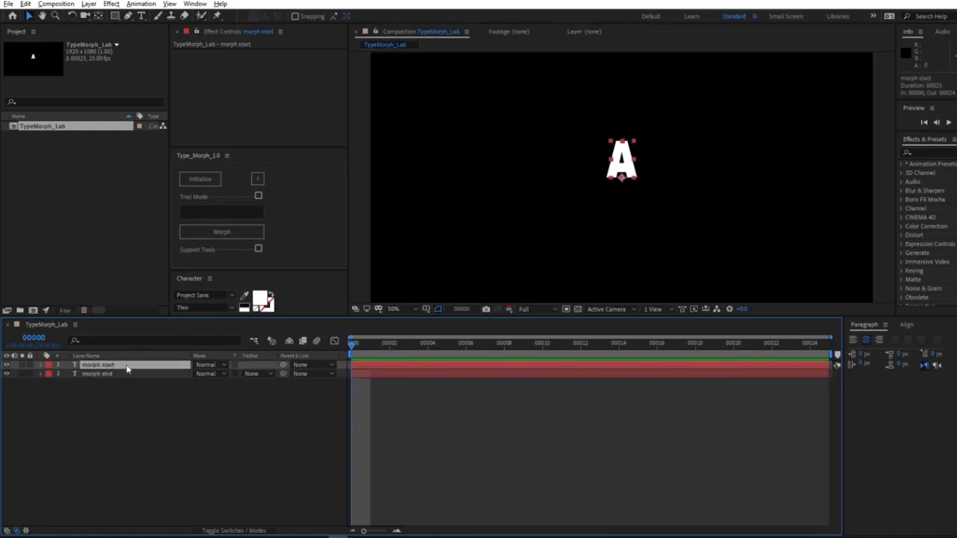
left_click(114, 374)
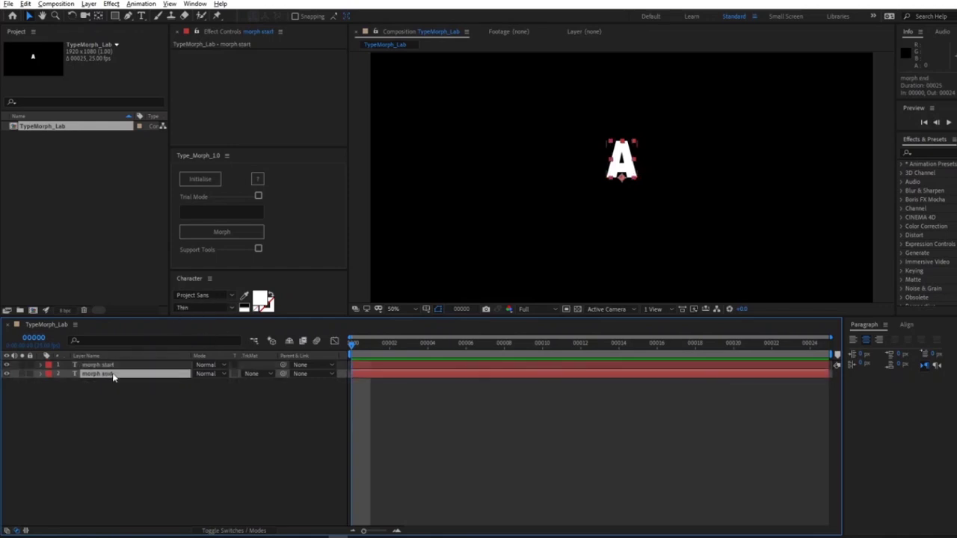
- Enter HELLO WORLD in the Type_Morph text field and generate its morph composition
left_click(200, 211)
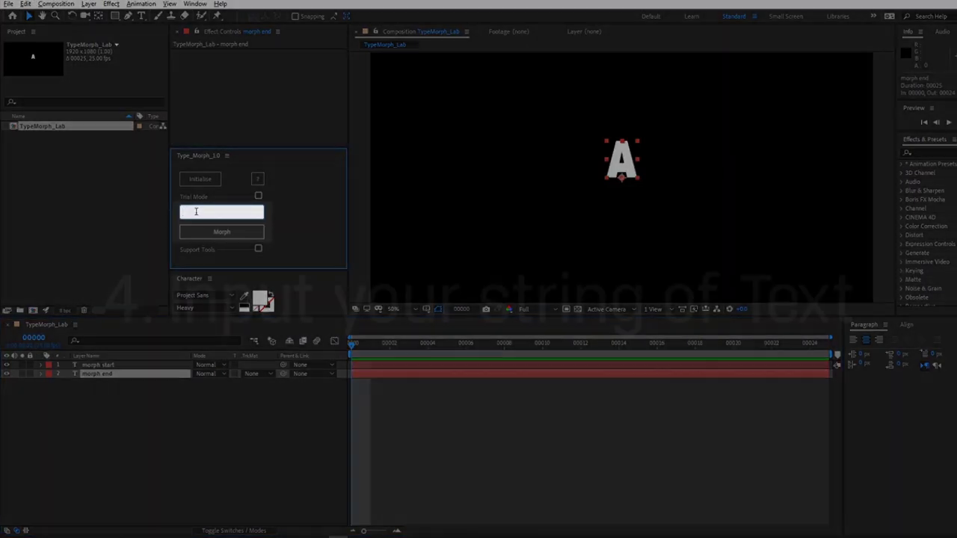
type("HELLO WORLD")
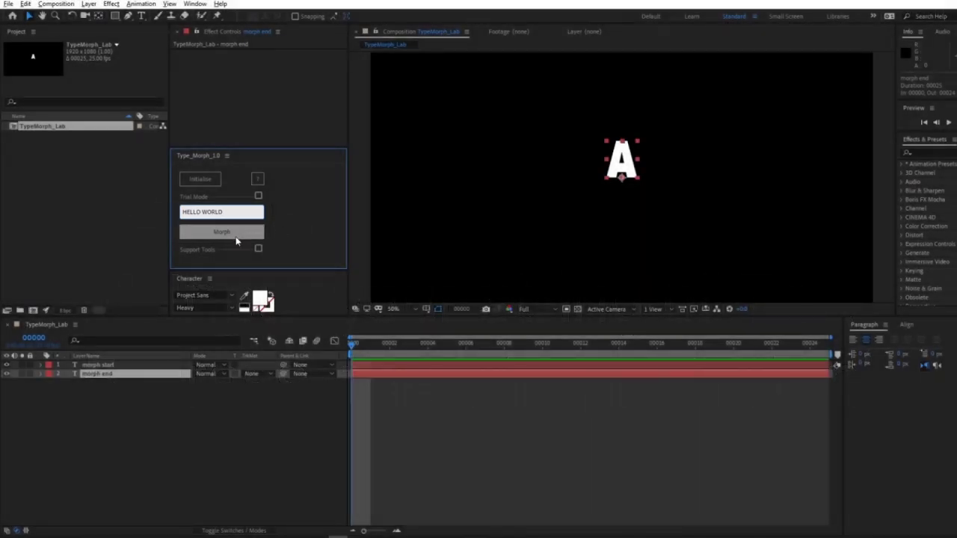
left_click(233, 236)
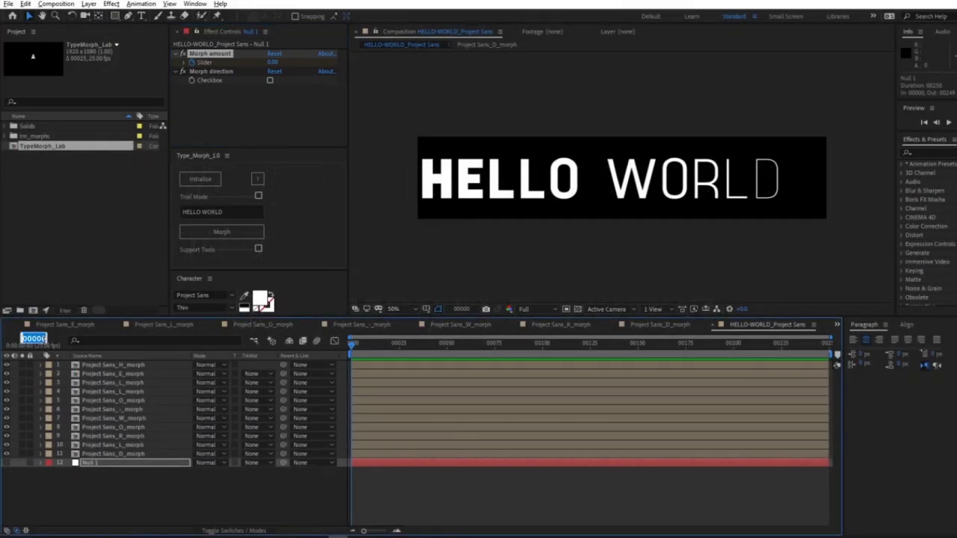
- Set Null 1's Morph amount to 100 at frame 25 and reveal its keyframes
type("25")
key("Return")
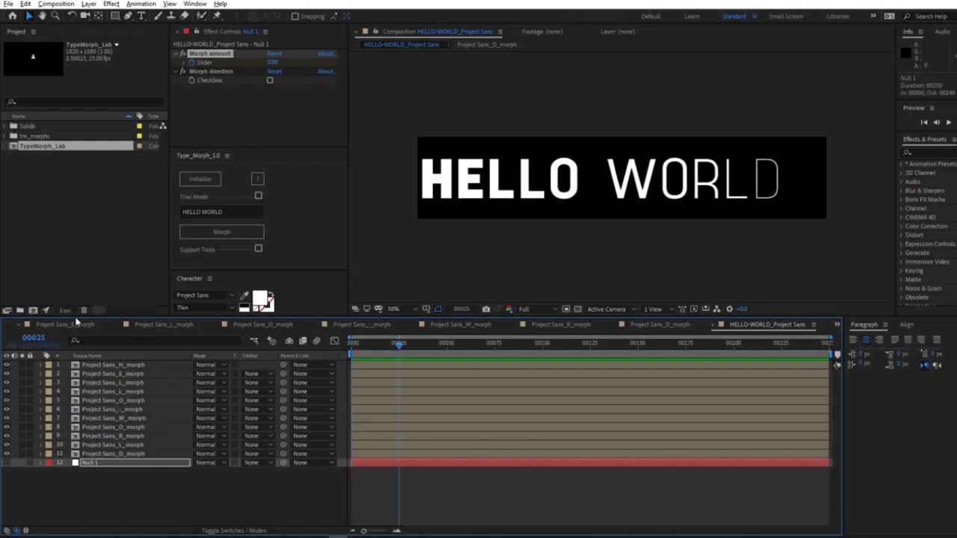
left_click(272, 62)
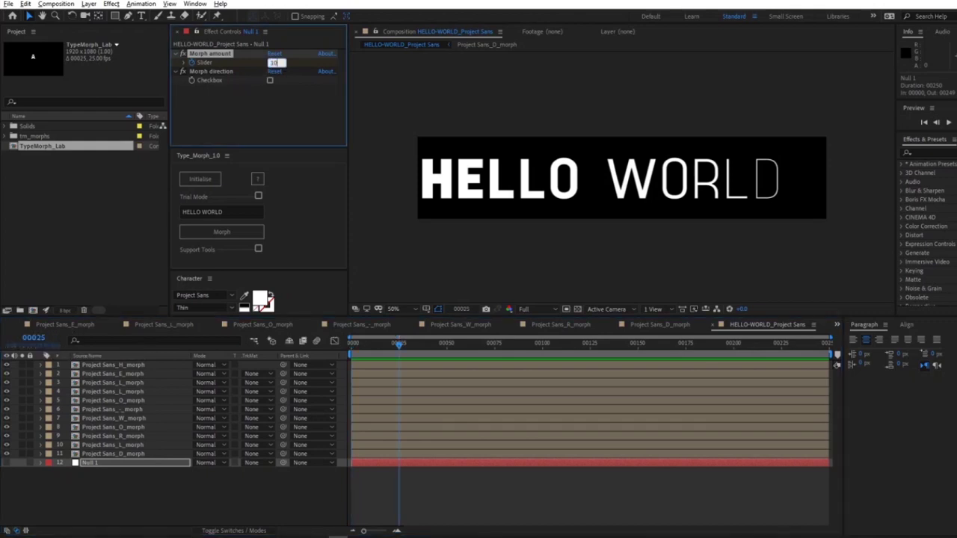
key("Return")
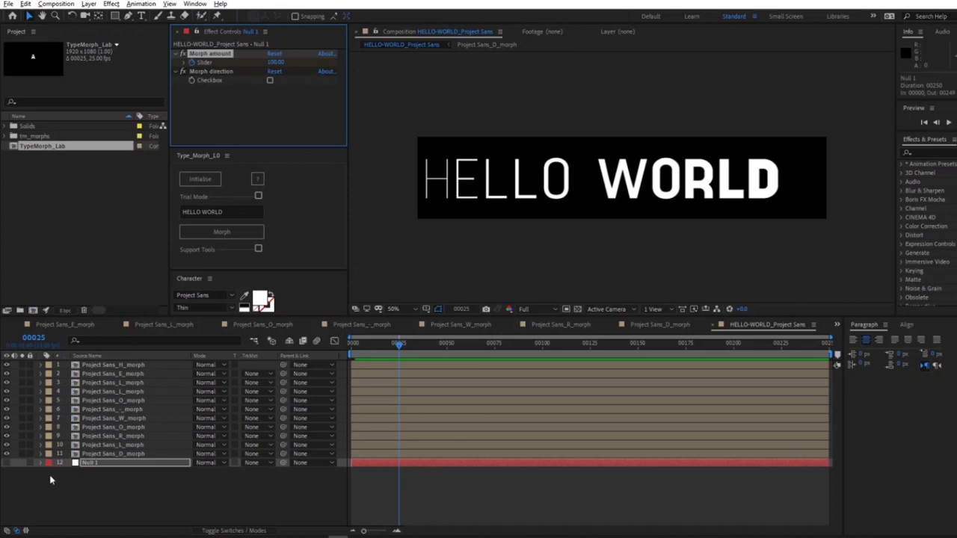
left_click(98, 465)
key("u")
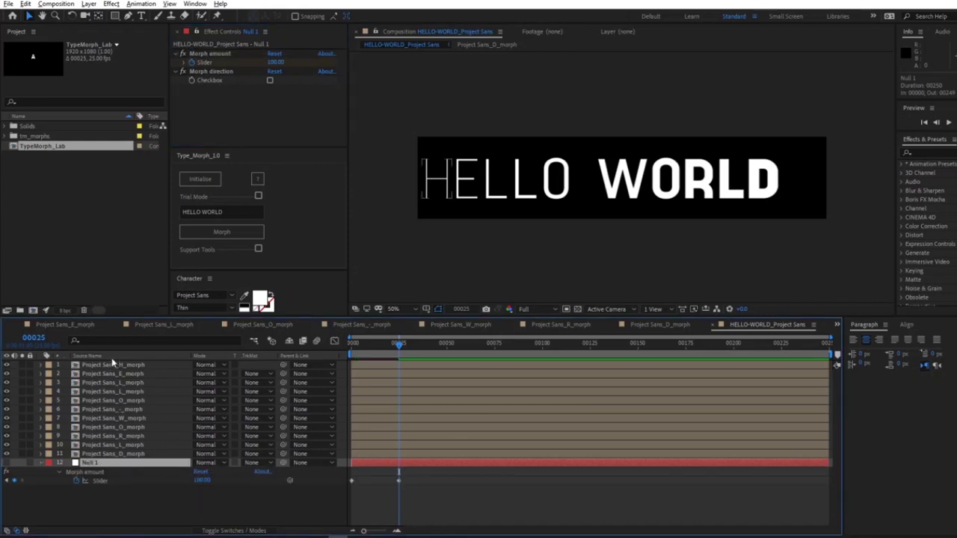
- Set Morph amount back to 0 at frame 50
left_click(37, 338)
type("50")
key("Return")
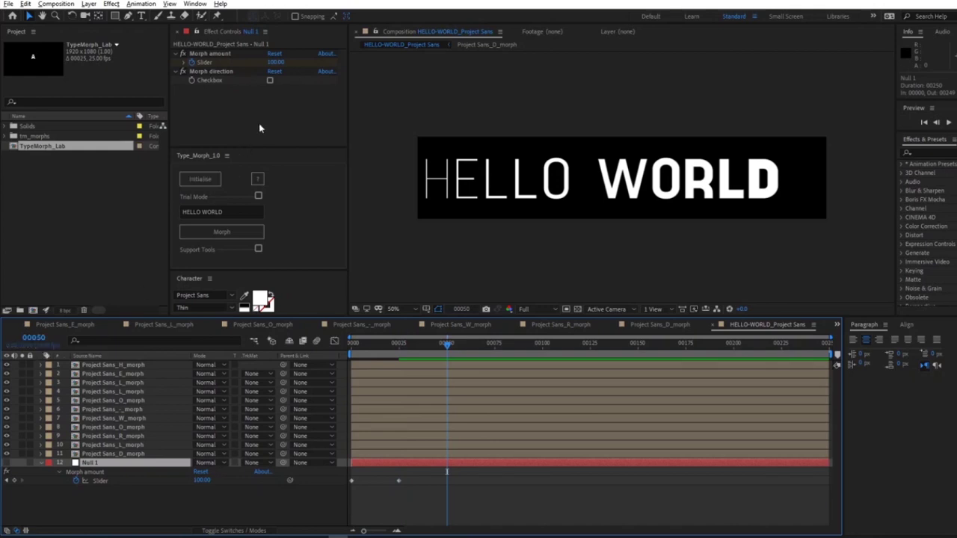
left_click(270, 63)
type("0")
key("Return")
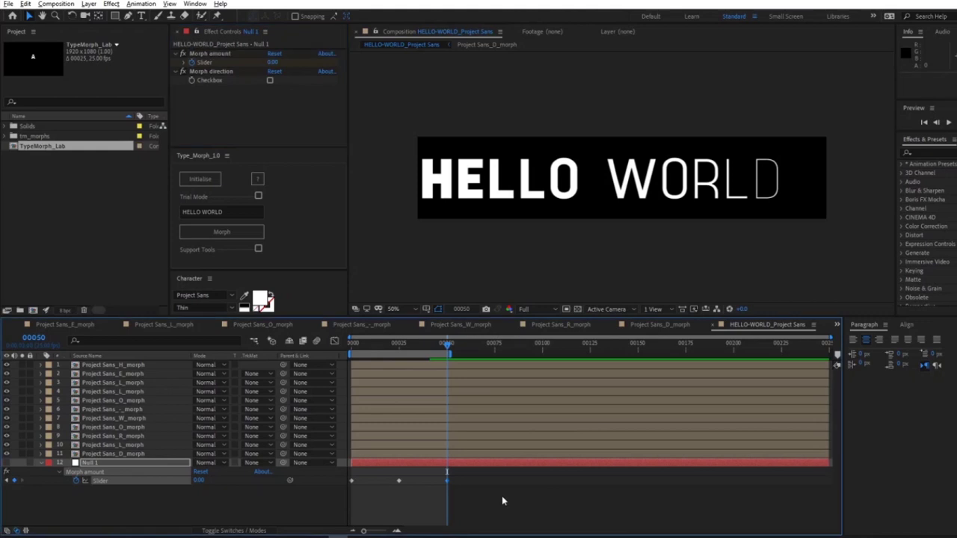
- Apply Easy Ease to the three Morph amount keyframes
left_click_drag(459, 468, 344, 495)
right_click(352, 482)
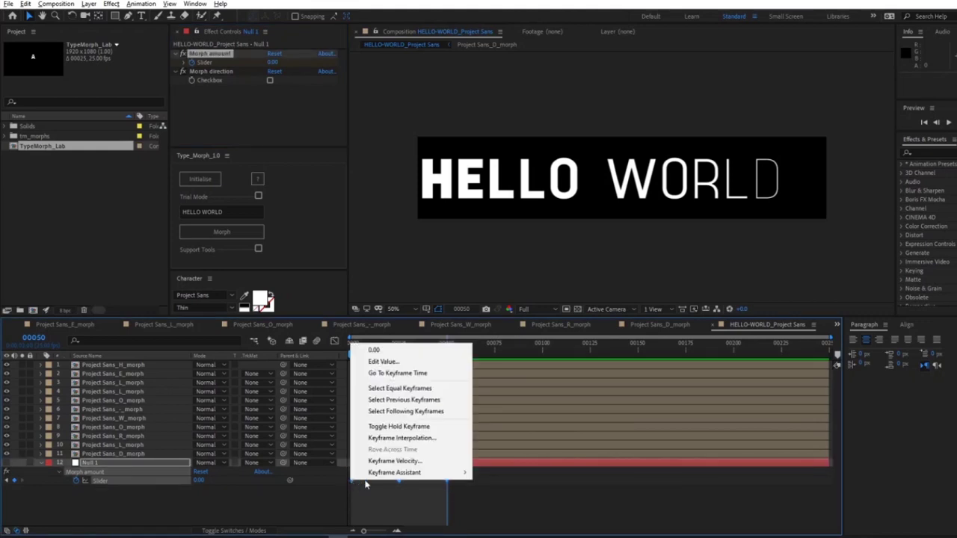
mouse_move(404, 473)
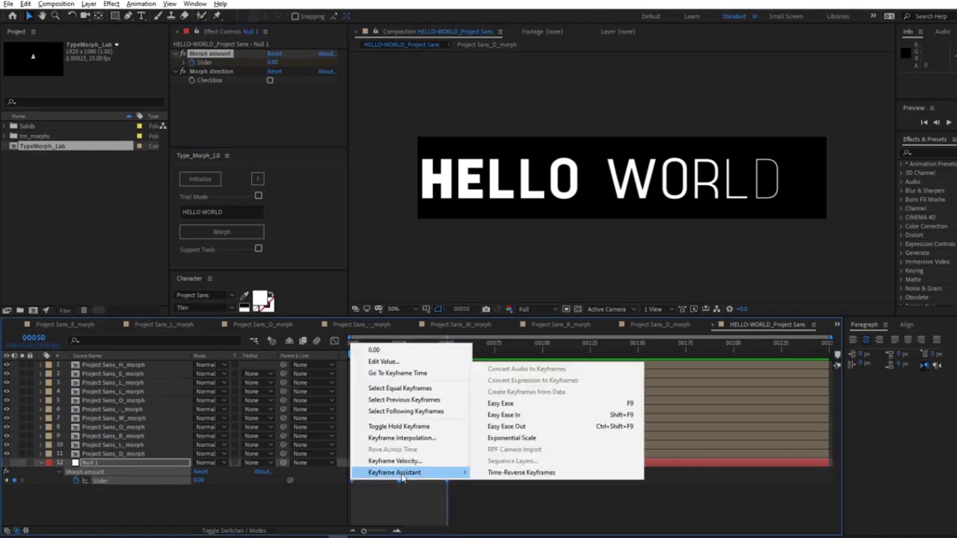
left_click(559, 402)
- Preview the HELLO WORLD morph, then reopen the TypeMorph_Lab composition
key("space")
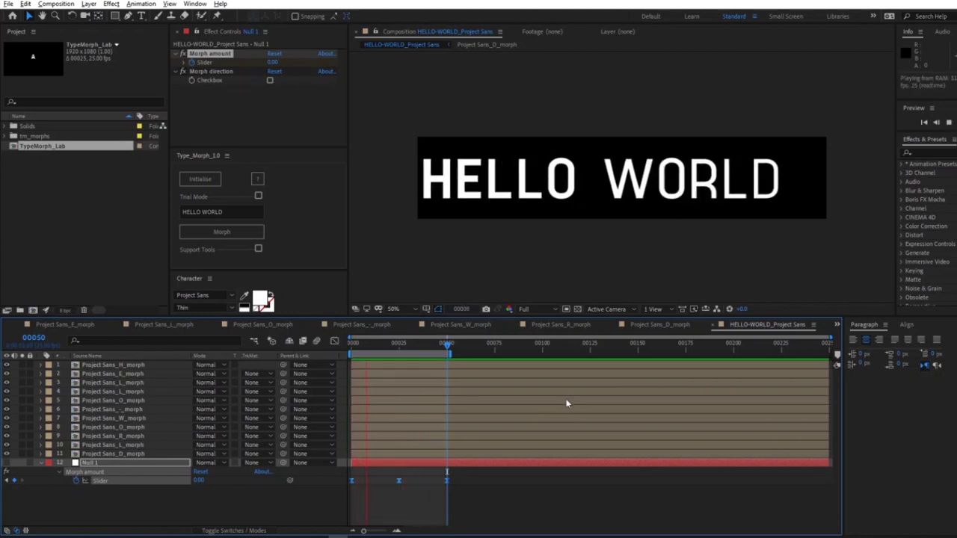
key("space")
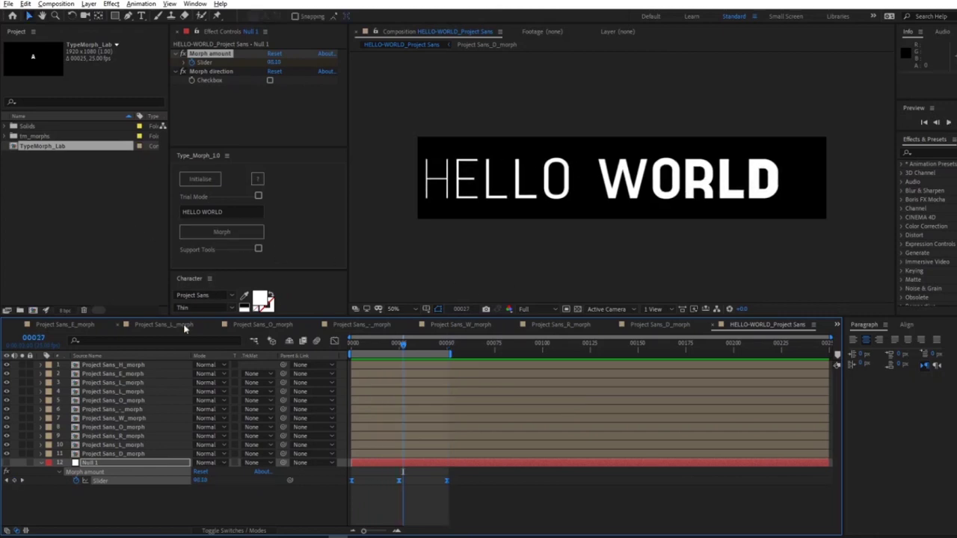
double_click(44, 146)
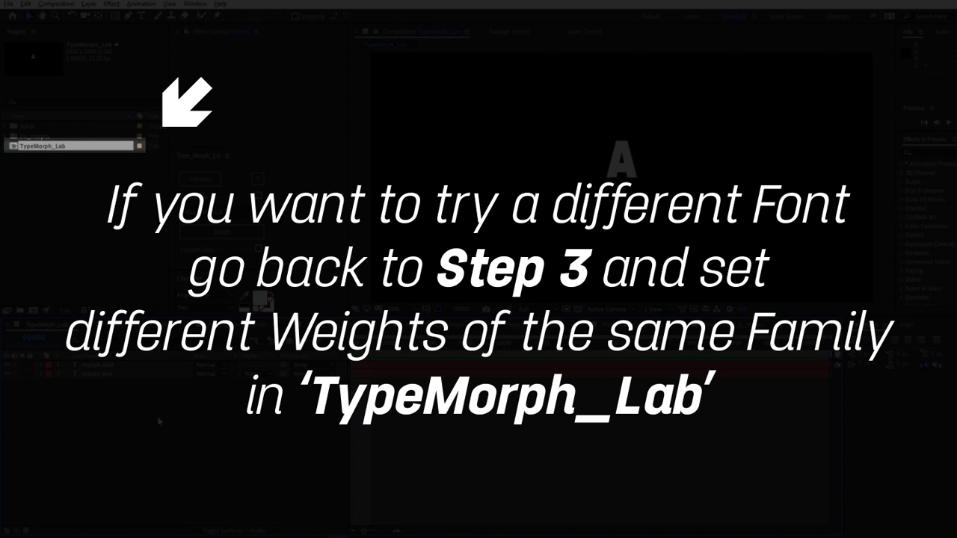
- Set both TypeMorph_Lab text layers to the Gotham Thin font
key("ctrl+a")
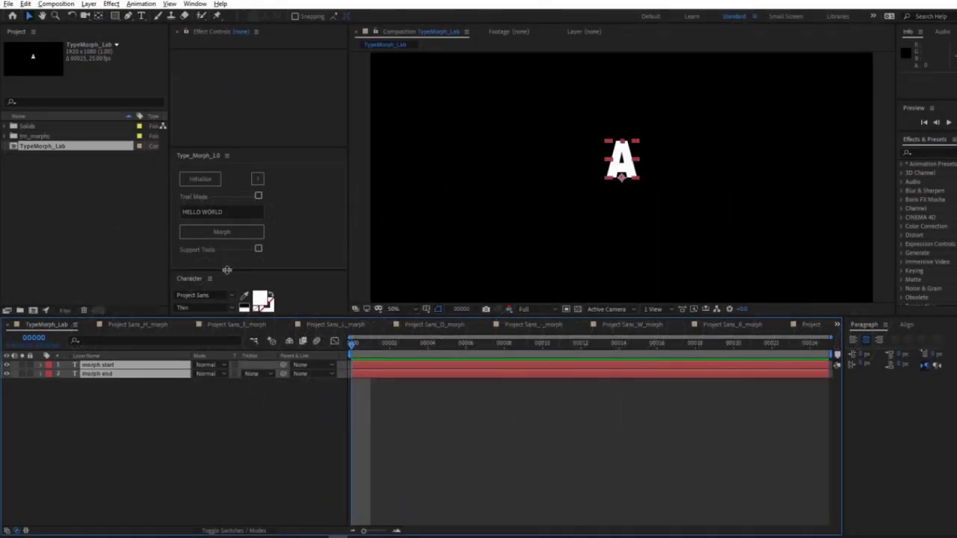
left_click_drag(226, 269, 229, 254)
left_click(217, 278)
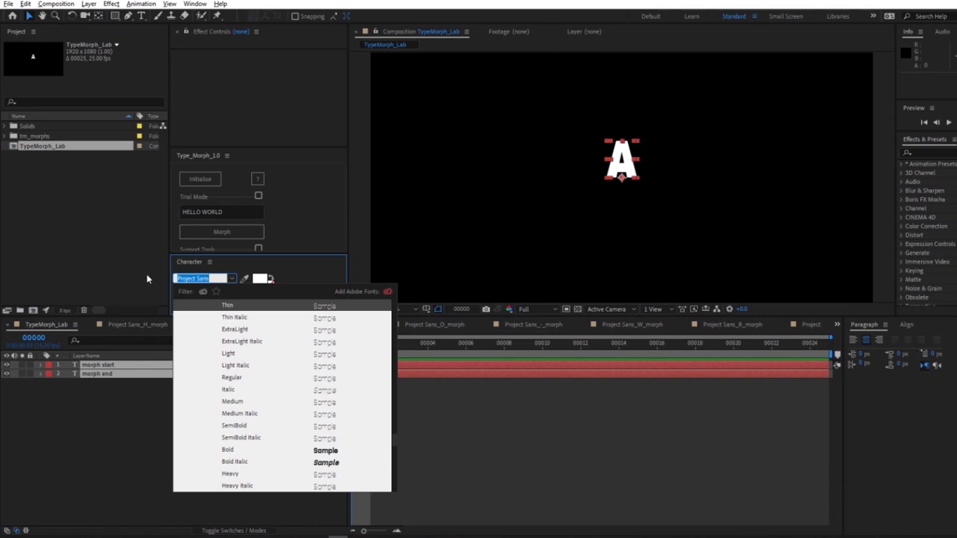
type("gotham")
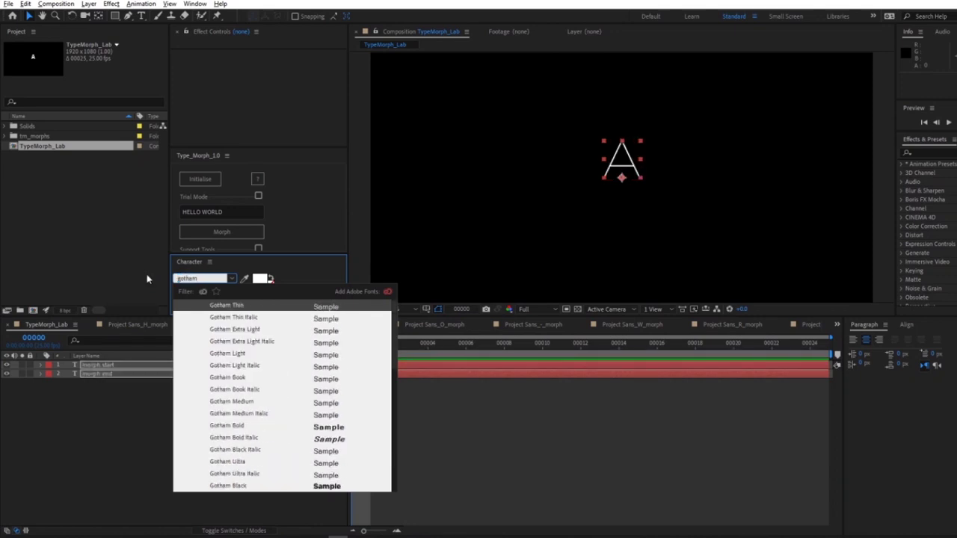
key("BackSpace")
key("Return")
- Switch morph end to Gotham Ultra and compare weights by soloing morph start
left_click(133, 412)
left_click(101, 365)
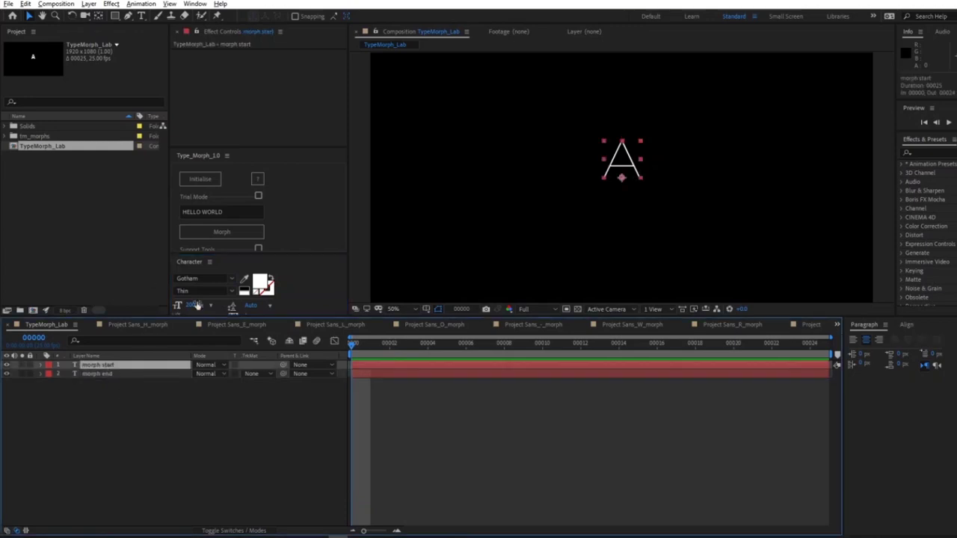
left_click(108, 373)
left_click(232, 291)
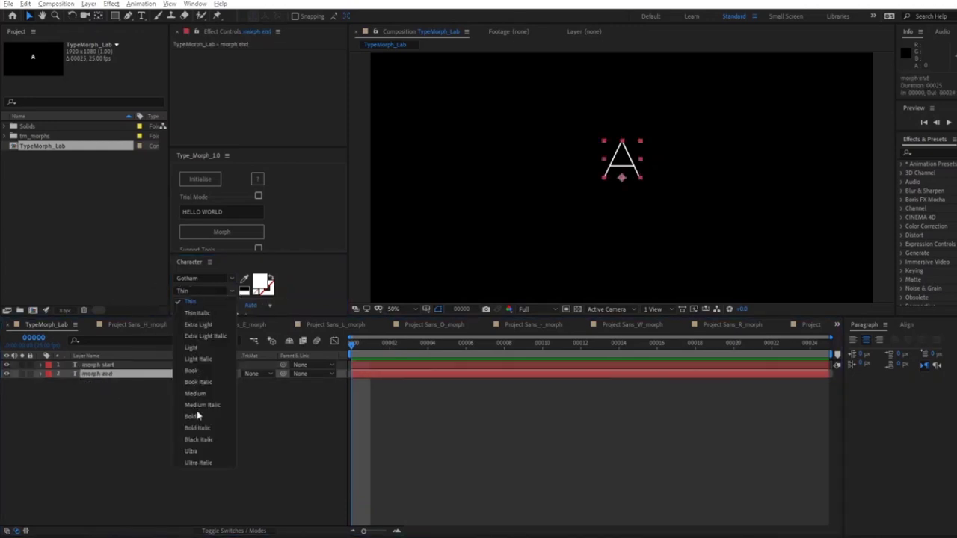
left_click(191, 455)
left_click(22, 365)
left_click(23, 365)
left_click(106, 410)
left_click_drag(226, 212, 169, 215)
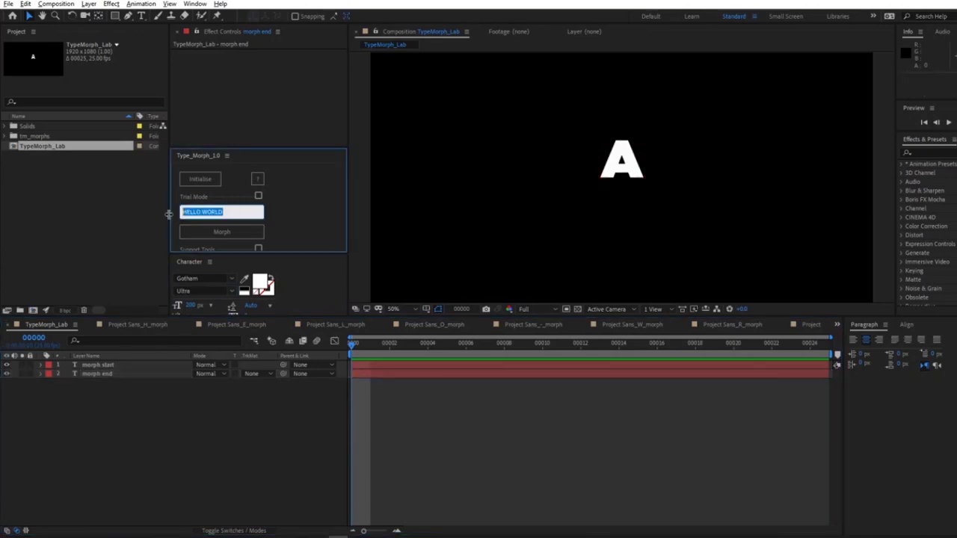
- Replace the text with I AM HERE, generate its Gotham morph, and locate both word comps
key("BackSpace")
type("I AM HERE")
left_click(228, 235)
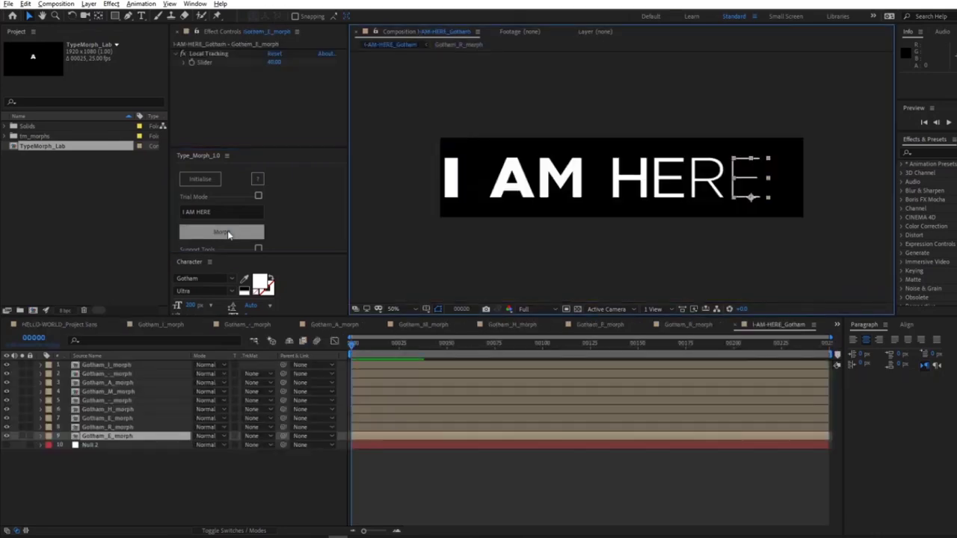
left_click(7, 137)
left_click(14, 176)
left_click(14, 155)
left_click(63, 196)
left_click(48, 166)
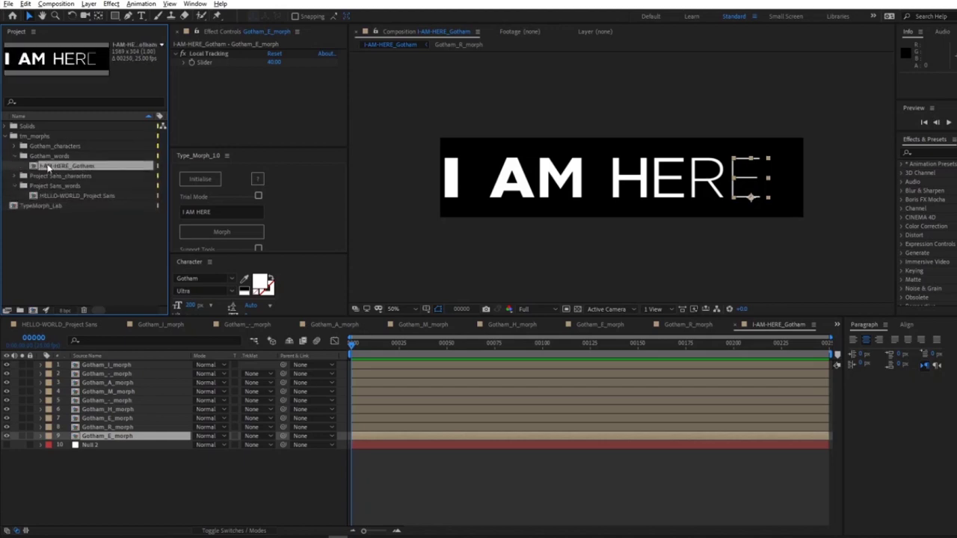
- Create a new composition named Render Comp
left_click(32, 310)
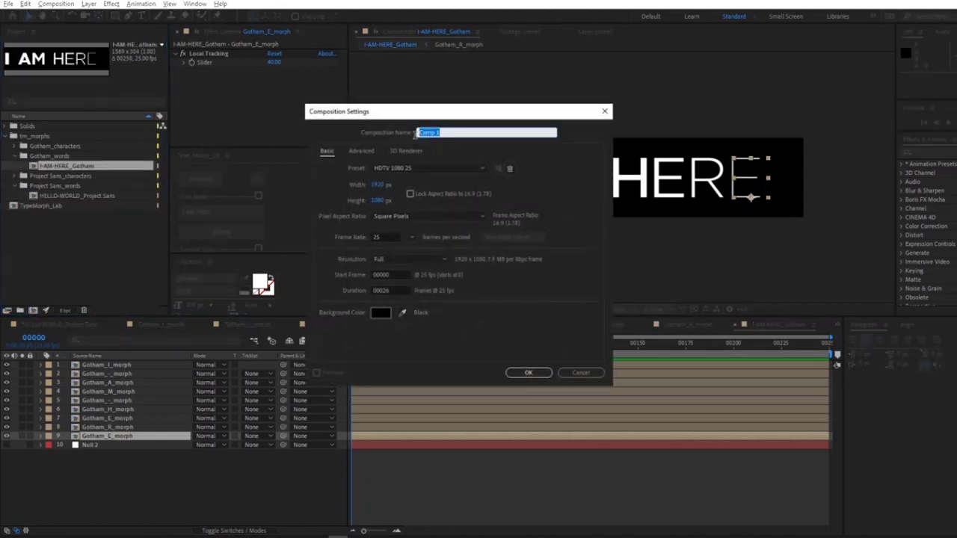
type("Render")
key("Return")
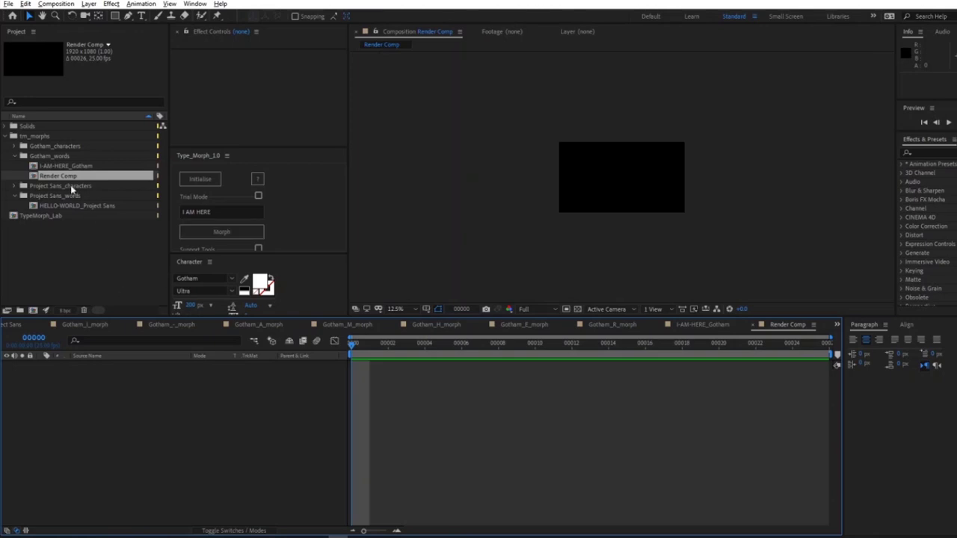
- Move Render Comp to the project root, add both word comps, and position HELLO WORLD above I AM HERE
left_click_drag(72, 187, 53, 140)
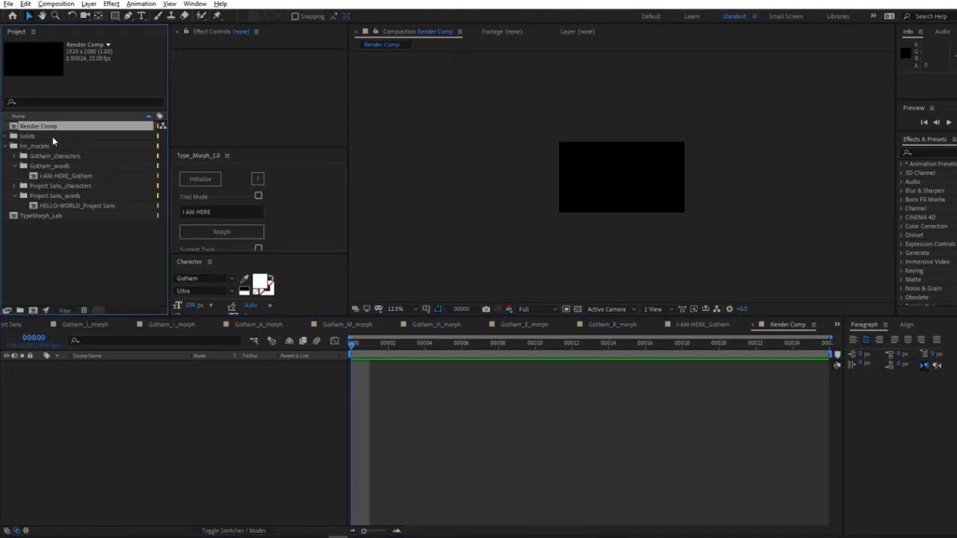
left_click_drag(53, 205, 53, 400)
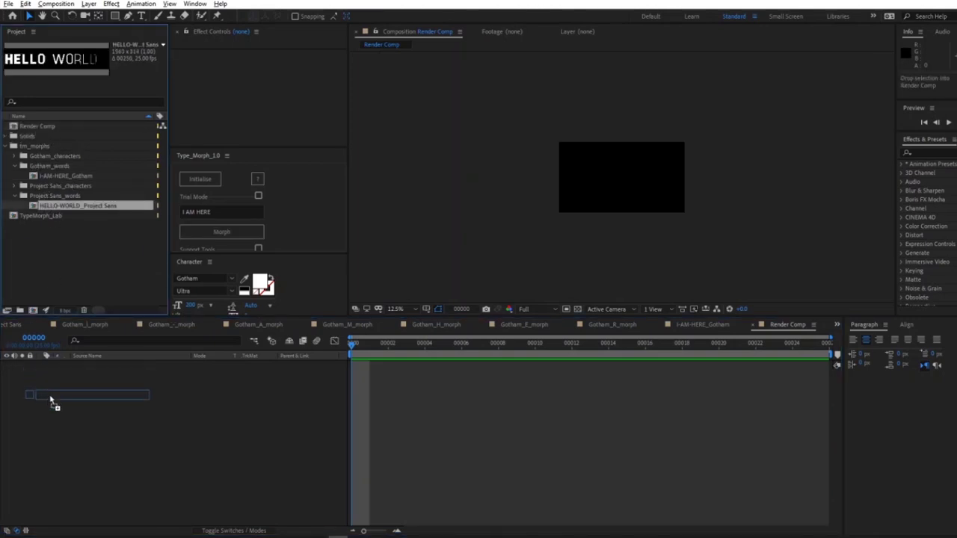
left_click_drag(64, 177, 75, 412)
left_click(97, 366)
key("ctrl+a")
key("p")
mouse_move(219, 374)
left_mouse_down()
mouse_move(201, 374)
mouse_move(276, 395)
left_mouse_up()
left_click(112, 382)
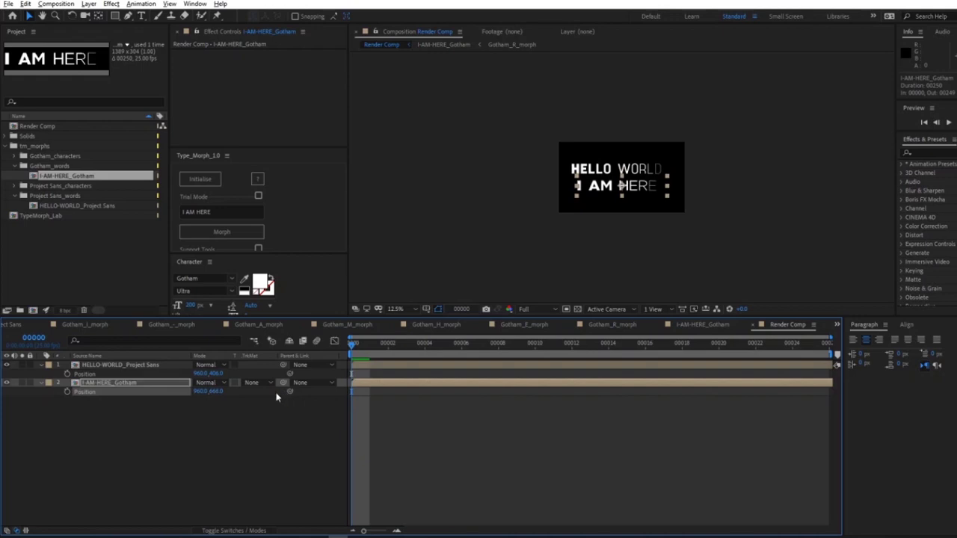
left_click_drag(364, 345, 553, 344)
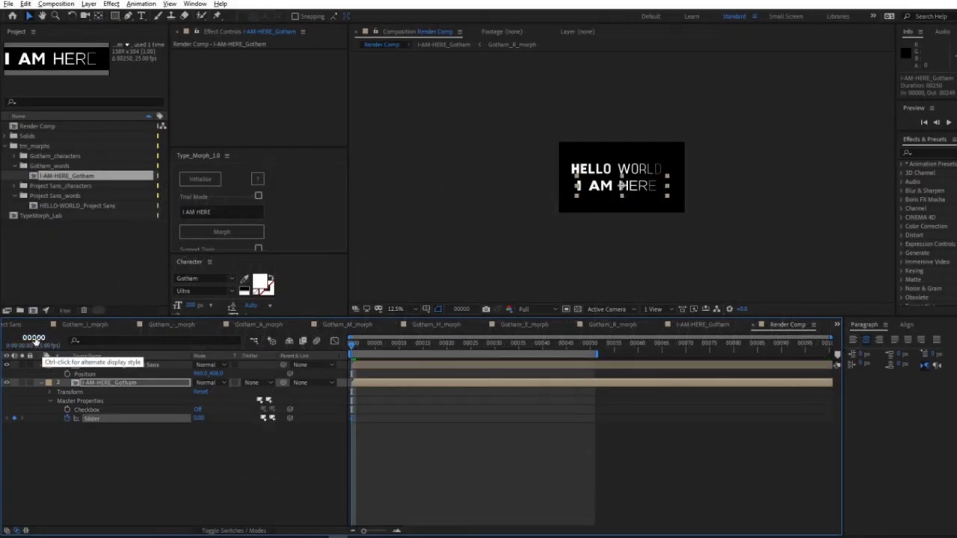
- Keyframe I AM HERE's Slider to 100 at frame 25 and 0 at frame 50
left_click(34, 338)
type("10")
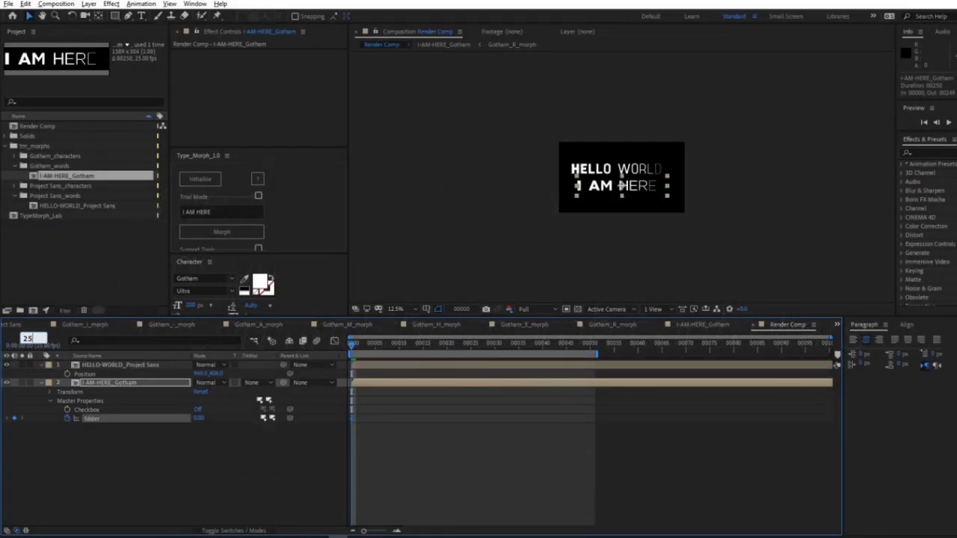
key("Return")
left_click(201, 418)
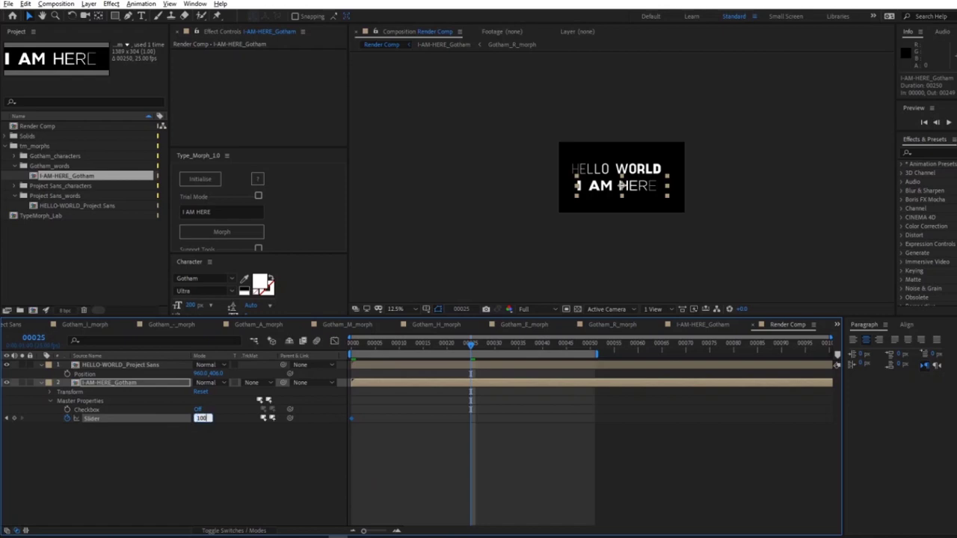
key("Return")
left_click(34, 338)
type("50")
key("Return")
left_click(200, 419)
type("0")
key("Return")
- Apply Easy Ease to the three Slider keyframes and preview Render Comp
left_click_drag(621, 461, 347, 410)
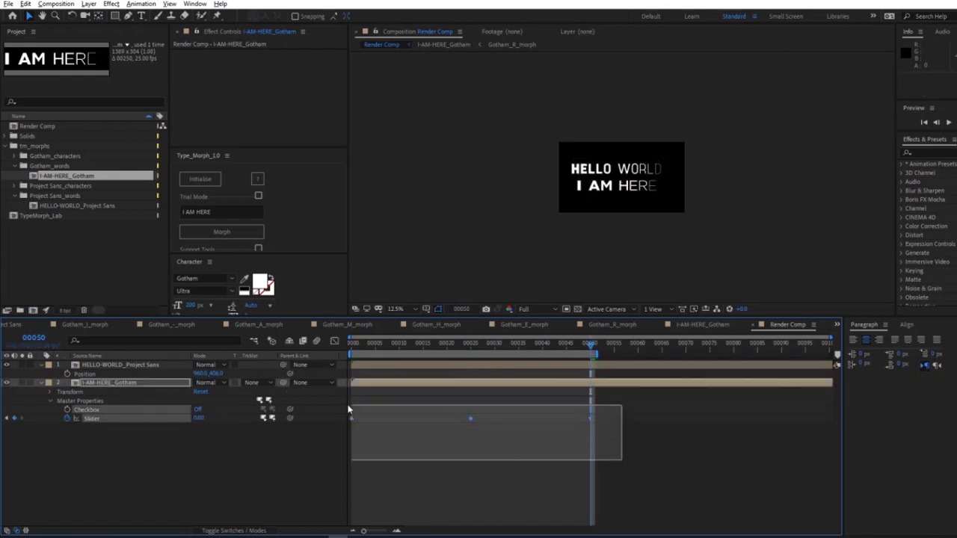
right_click(350, 418)
mouse_move(408, 415)
left_click(503, 446)
left_click(948, 123)
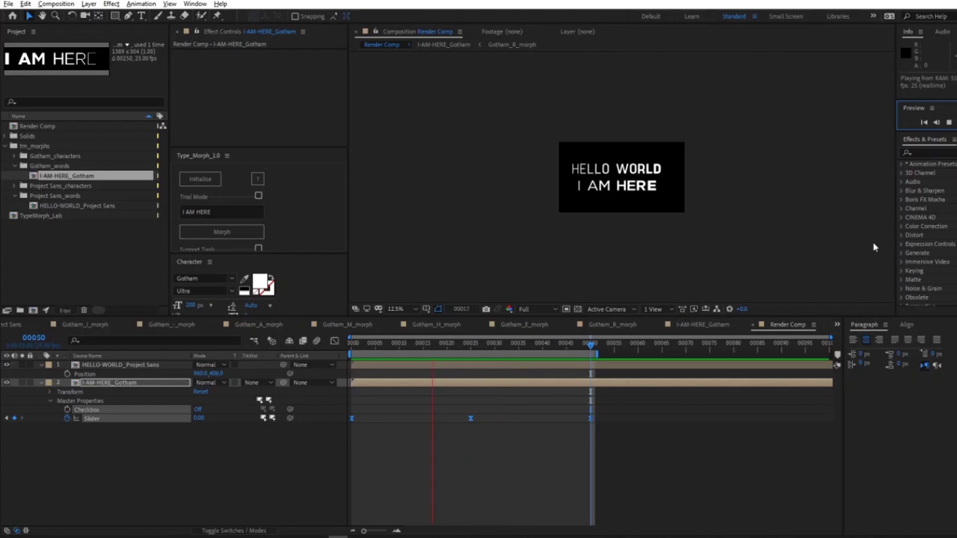
- Expand HELLO-WORLD's Master Properties to show its Checkbox and Slider
left_click(516, 368)
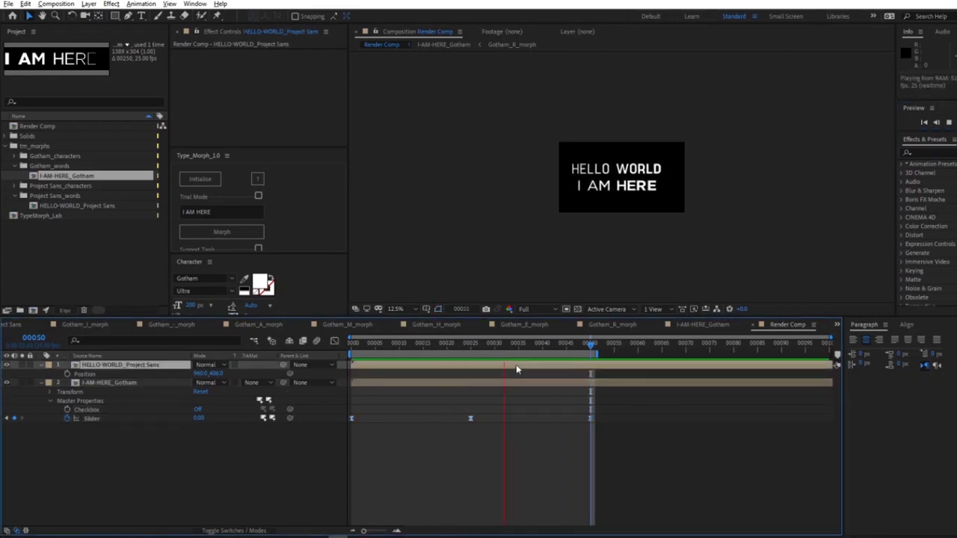
left_click(49, 364)
left_click(49, 365)
left_click(56, 383)
left_click(50, 384)
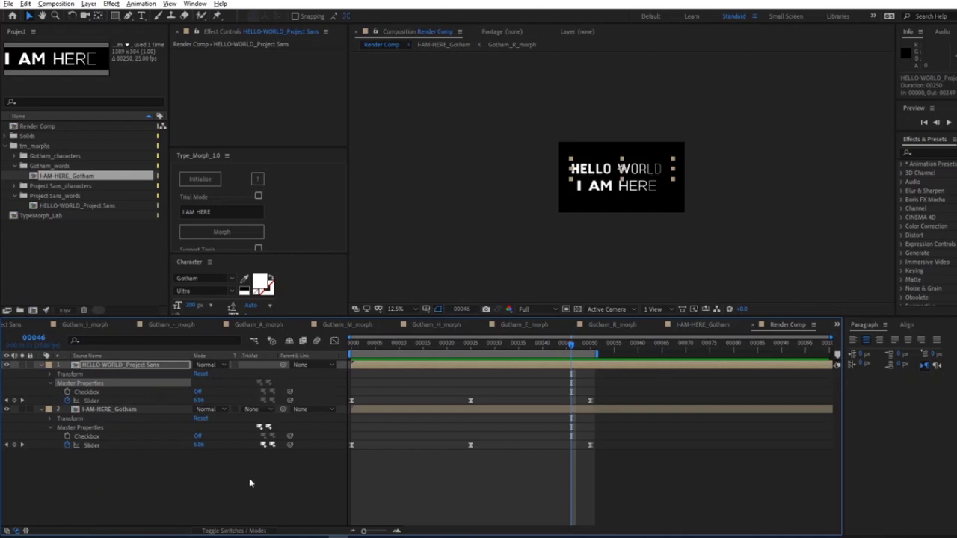
- Stop the preview, turn I AM HERE's Checkbox On, and replay Render Comp
left_click(486, 345)
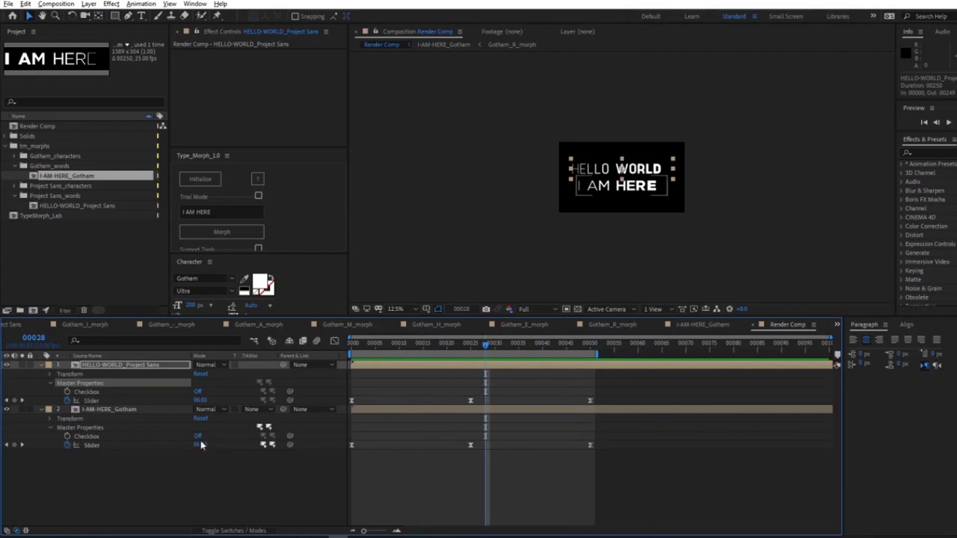
left_click(197, 438)
left_click(948, 122)
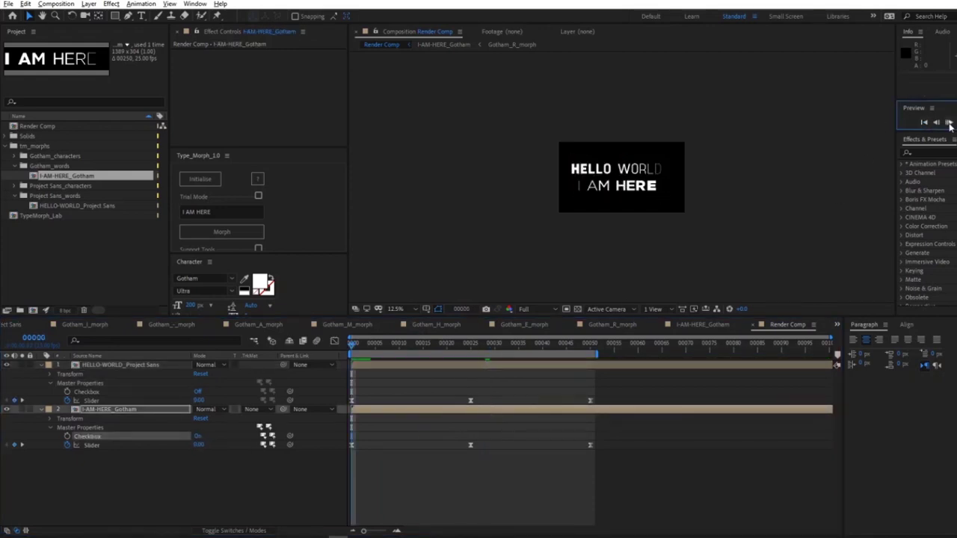